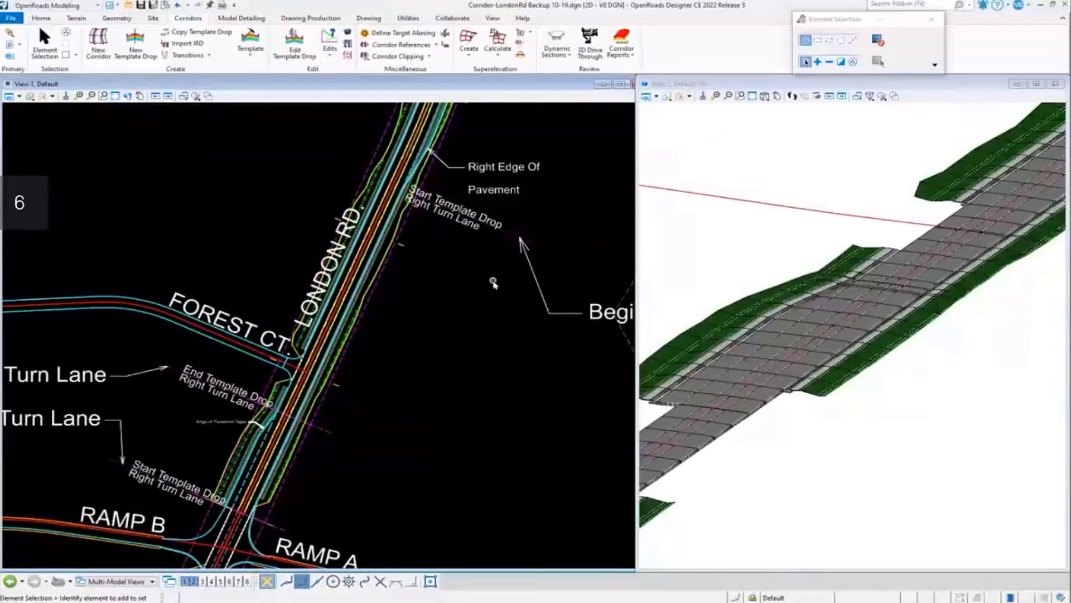
Zoom to London Rd and inspect the right edge-of-pavement line
{"action": "scroll", "coordinate": [460, 397], "scroll_direction": "down", "scroll_amount": 3}
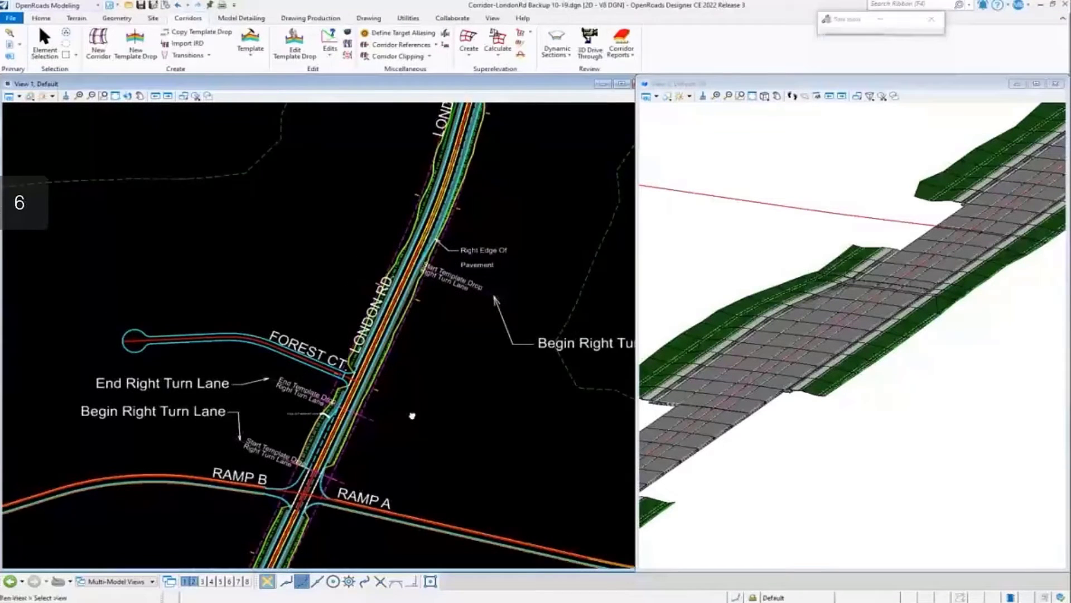
{"action": "scroll", "coordinate": [399, 394], "scroll_direction": "up", "scroll_amount": 2}
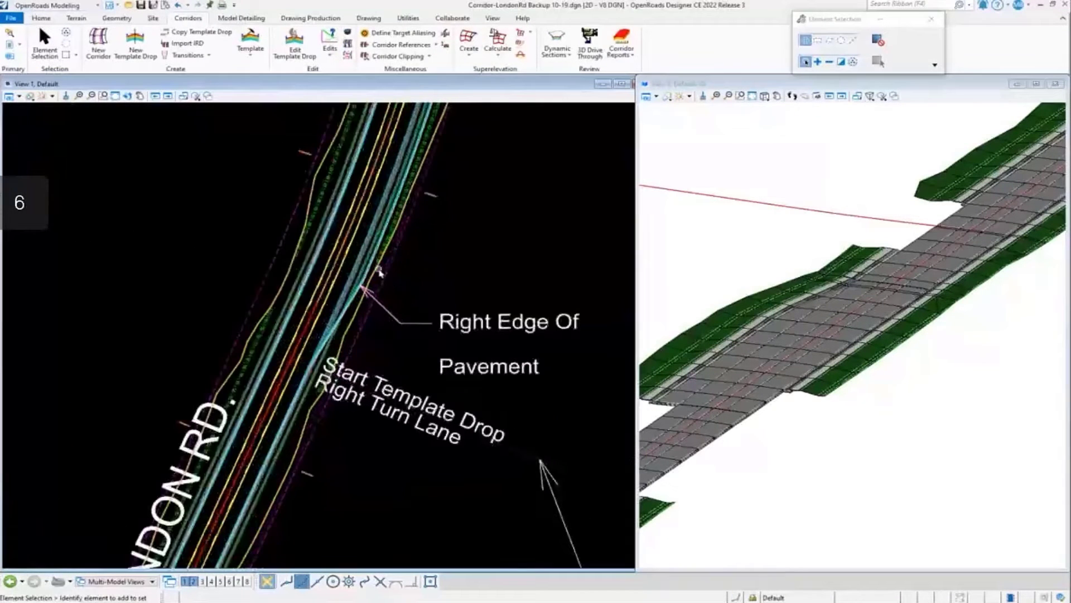
{"action": "mouse_move", "coordinate": [354, 307]}
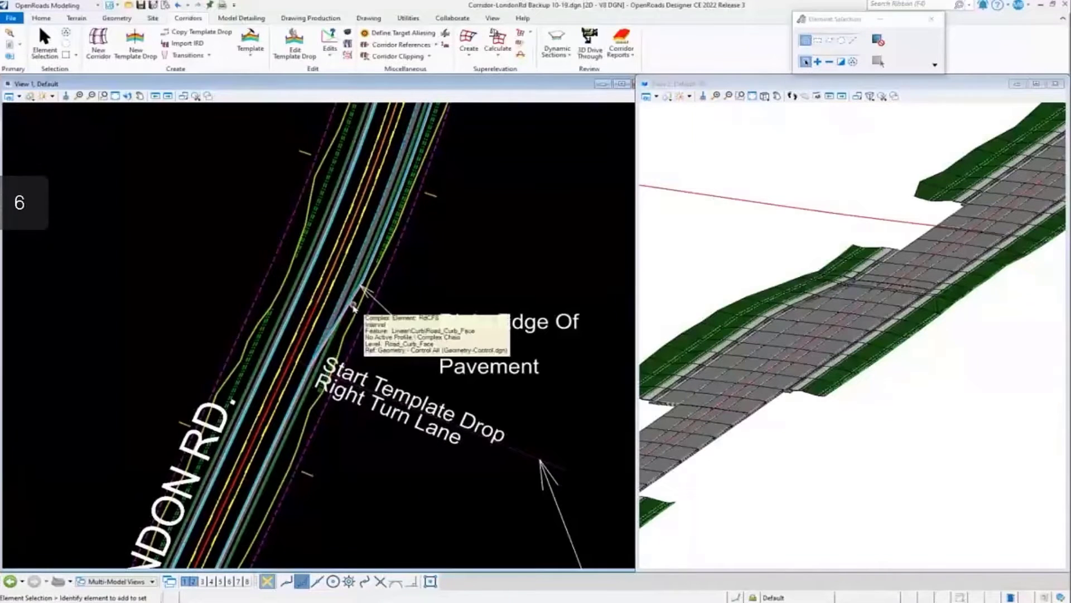
{"action": "scroll", "coordinate": [354, 307], "scroll_direction": "up", "scroll_amount": 3}
{"action": "mouse_move", "coordinate": [361, 276]}
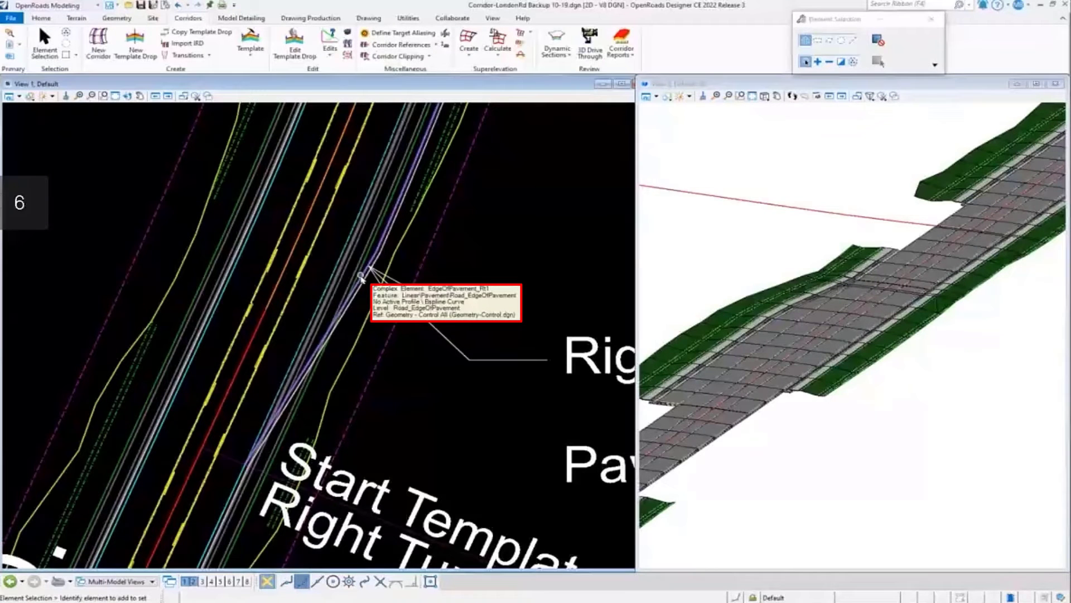
Open the right-turn-lane template drop for editing with Edit Template Drop
{"action": "scroll", "coordinate": [361, 276], "scroll_direction": "down", "scroll_amount": 2}
{"action": "scroll", "coordinate": [361, 277], "scroll_direction": "down", "scroll_amount": 1}
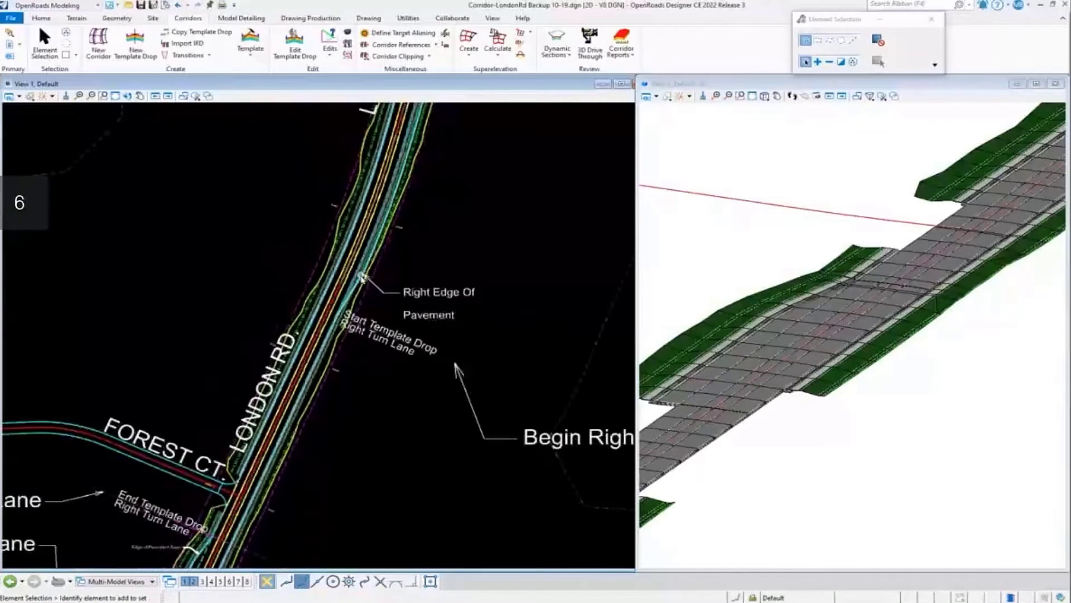
{"action": "scroll", "coordinate": [361, 277], "scroll_direction": "down", "scroll_amount": 1}
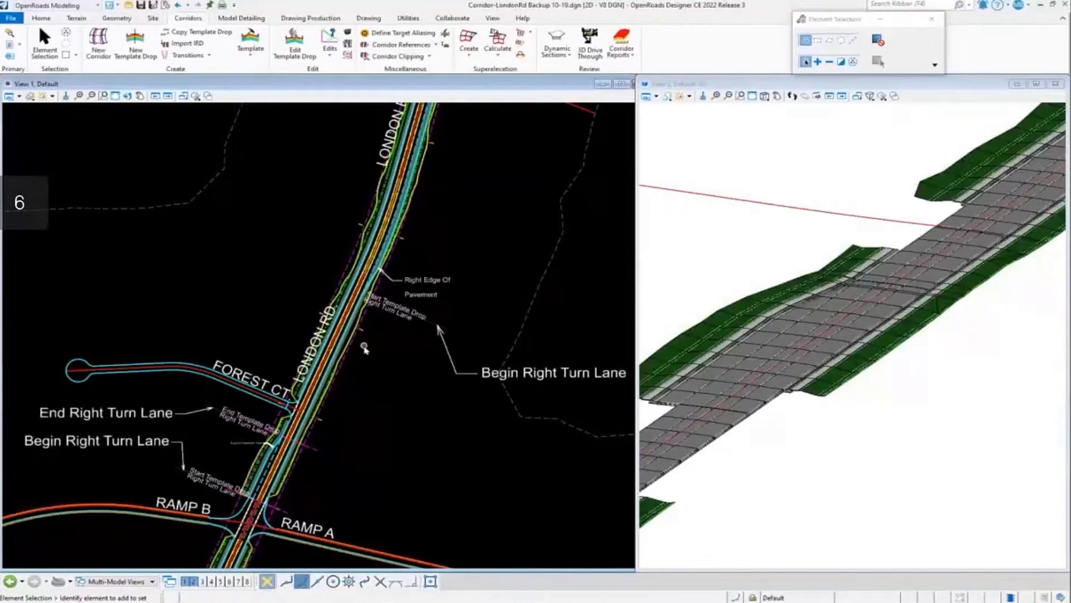
{"action": "scroll", "coordinate": [378, 329], "scroll_direction": "up", "scroll_amount": 2}
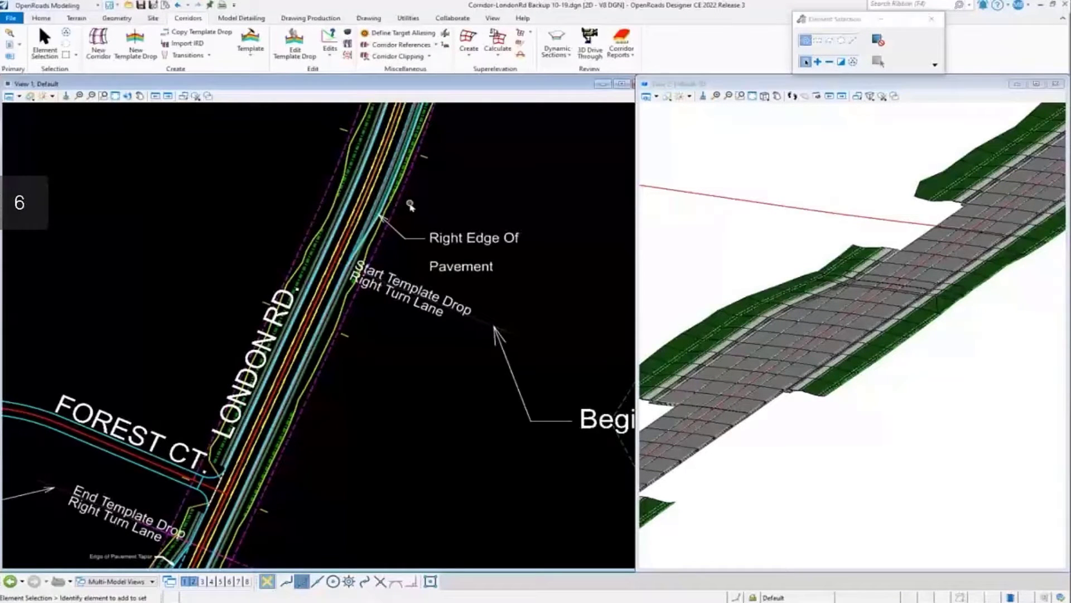
{"action": "left_click", "coordinate": [323, 375]}
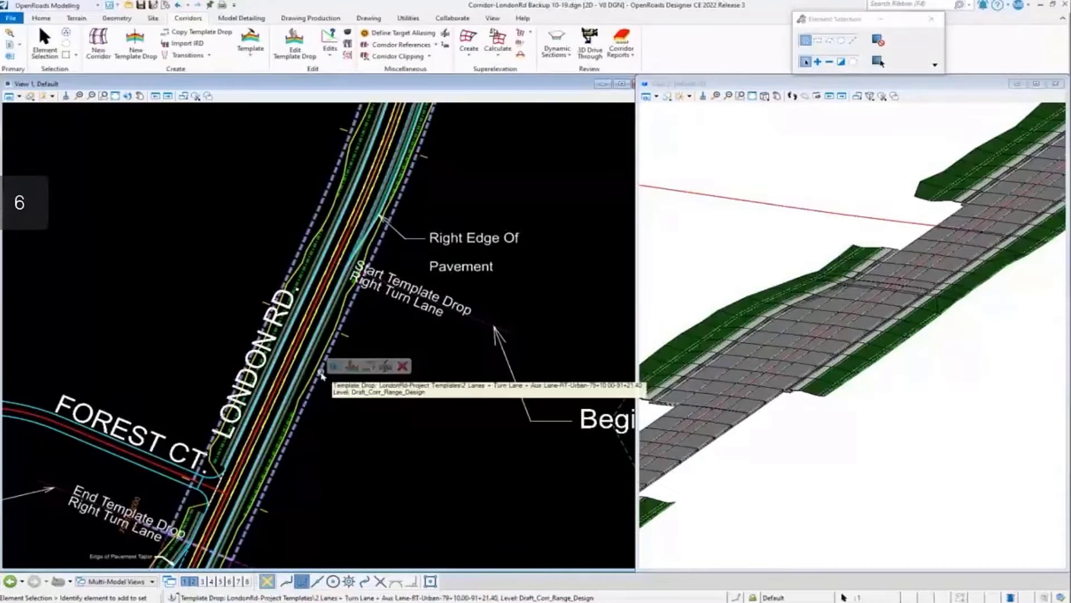
{"action": "left_click", "coordinate": [352, 368]}
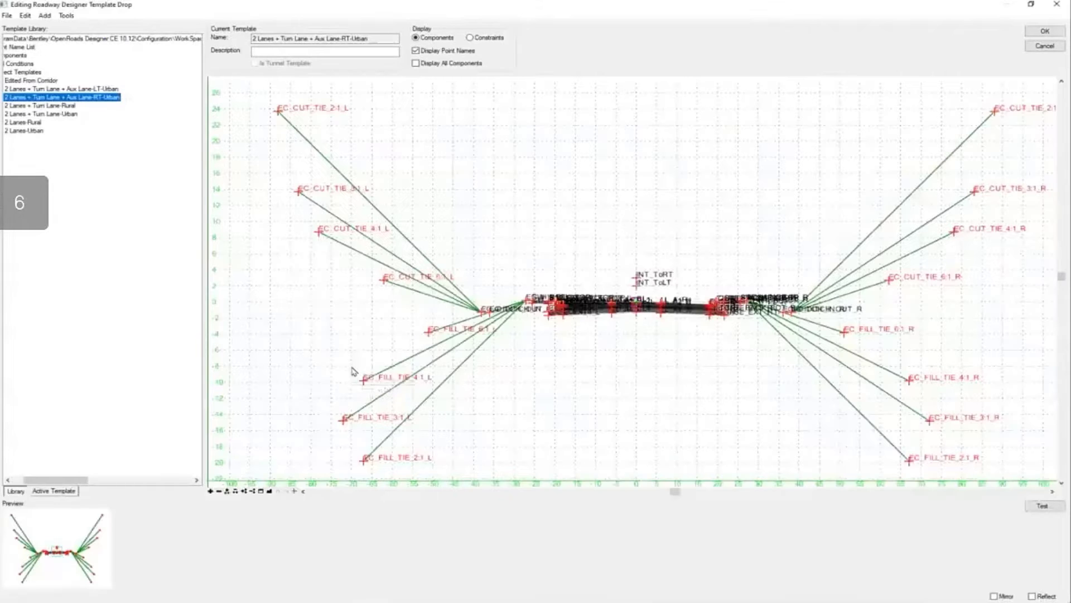
Zoom into the right curb and read EOP_R: offset 18.001, elevation -0.360, Vector-Offset and Horizontal constraints
{"action": "scroll", "coordinate": [348, 331], "scroll_direction": "down", "scroll_amount": 1}
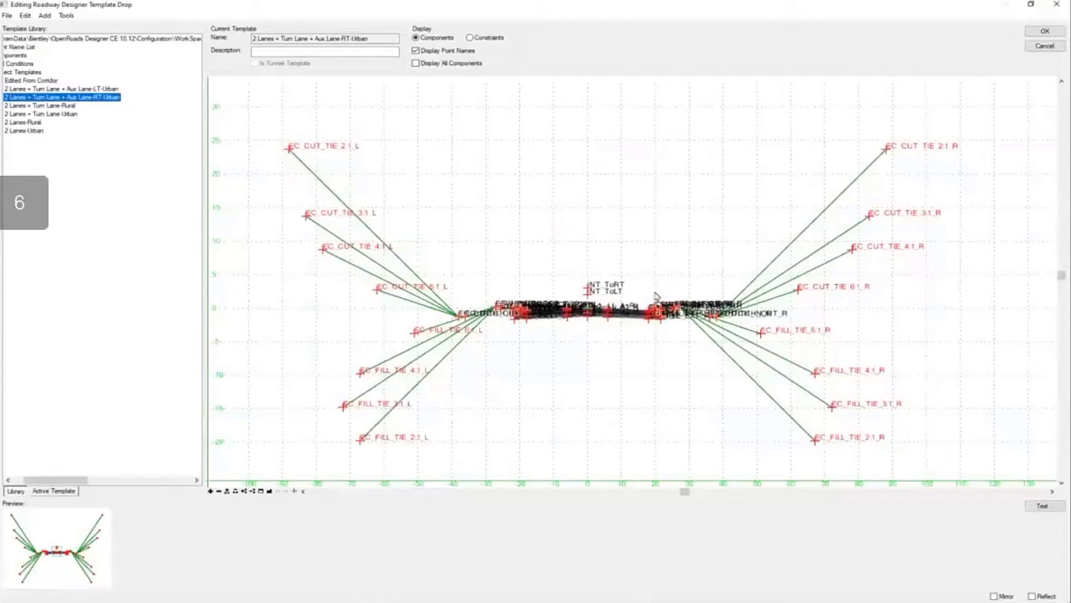
{"action": "scroll", "coordinate": [656, 296], "scroll_direction": "up", "scroll_amount": 6}
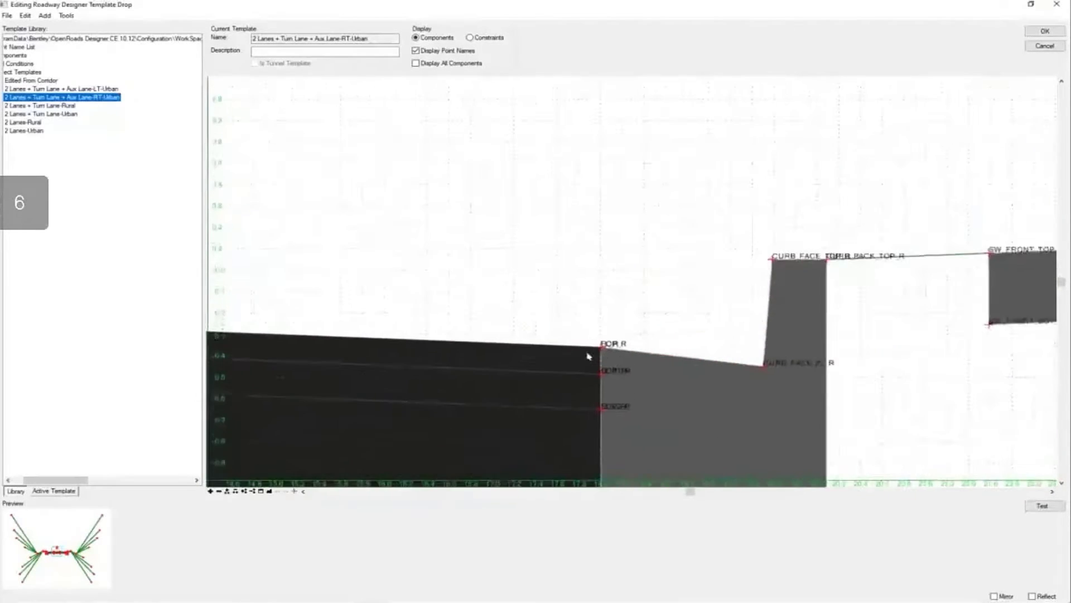
{"action": "scroll", "coordinate": [588, 356], "scroll_direction": "up", "scroll_amount": 5}
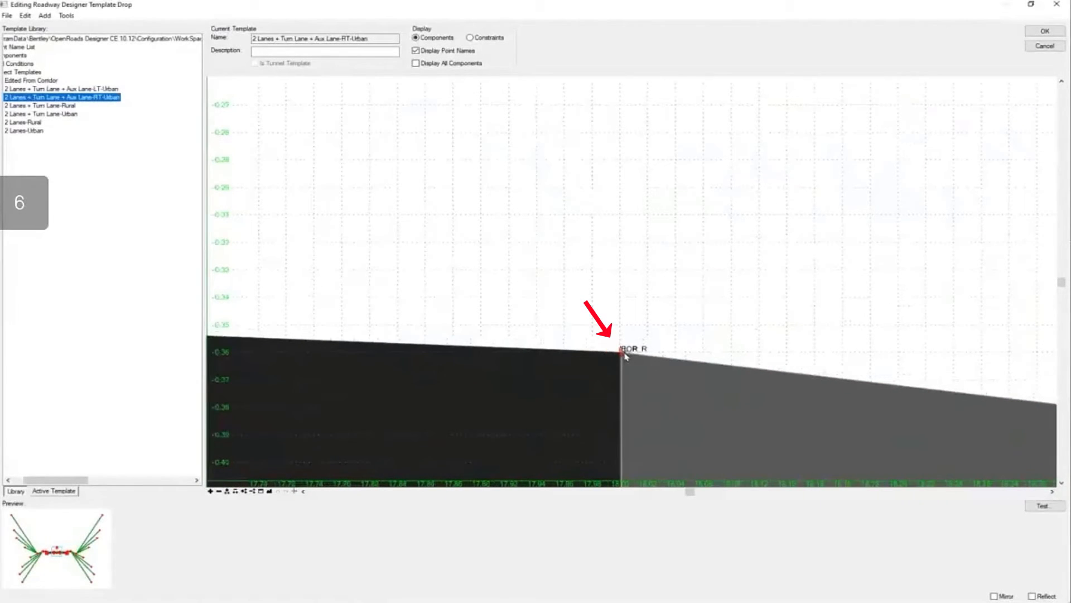
{"action": "mouse_move", "coordinate": [621, 357]}
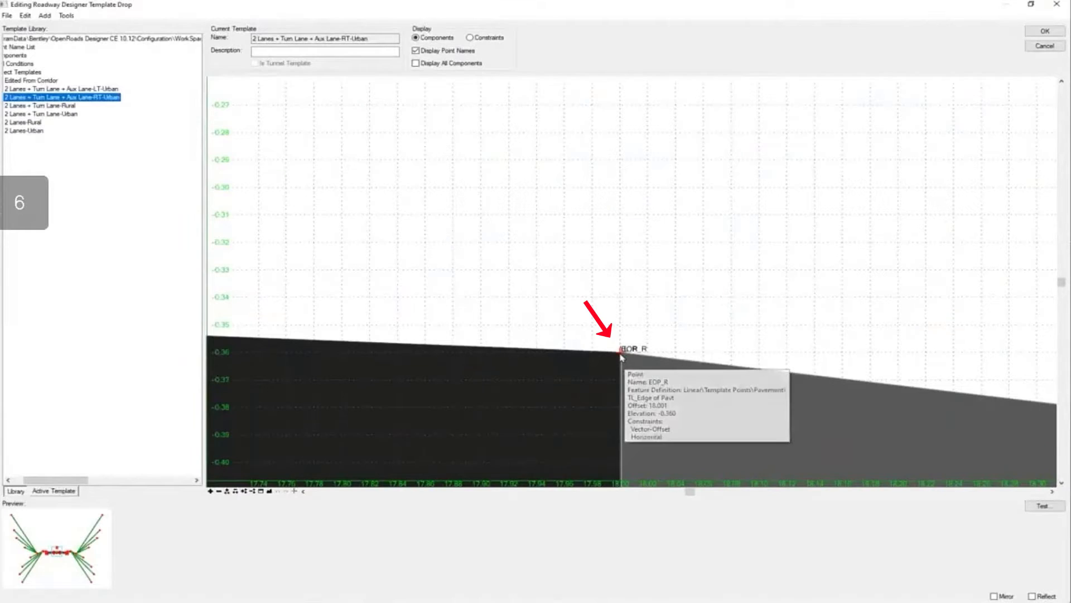
{"action": "scroll", "coordinate": [621, 357], "scroll_direction": "up", "scroll_amount": 2}
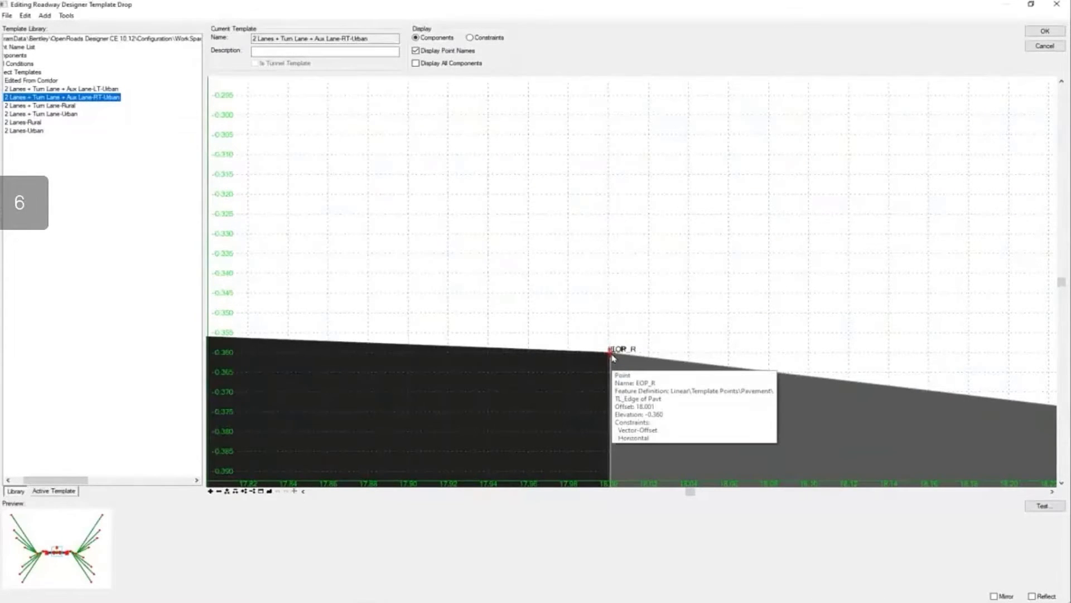
Test EOP_R's horizontal point control, then cancel the template editor without saving
{"action": "right_click", "coordinate": [613, 357]}
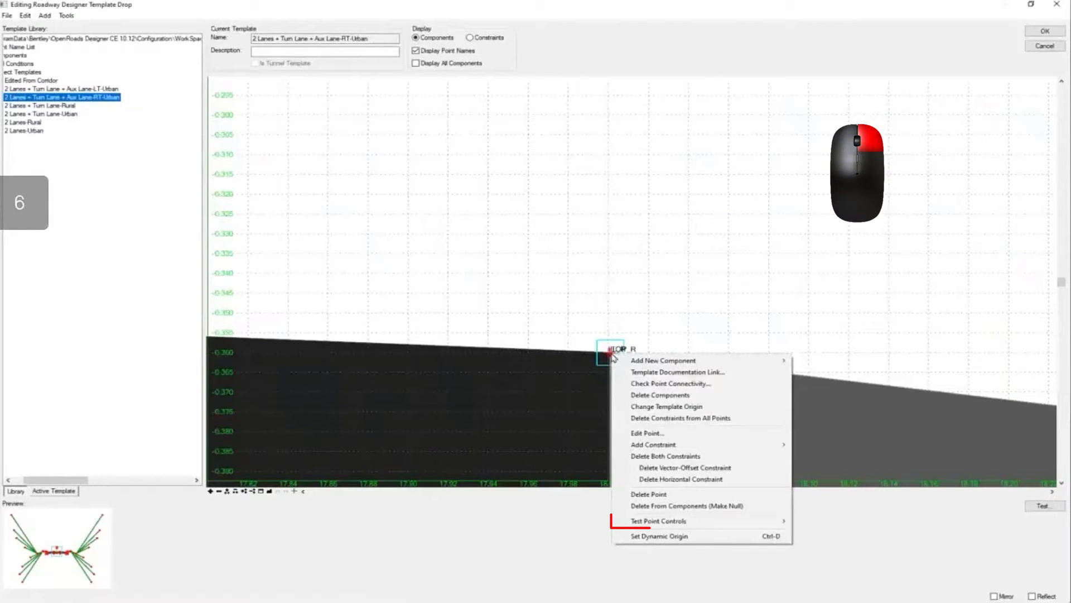
{"action": "mouse_move", "coordinate": [654, 521]}
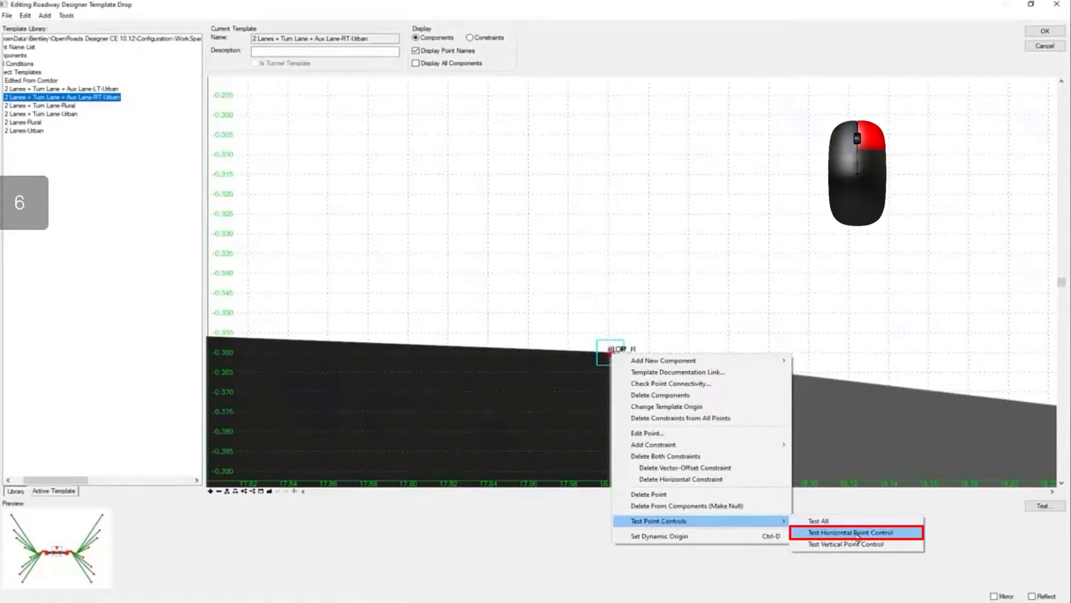
{"action": "left_click", "coordinate": [834, 532]}
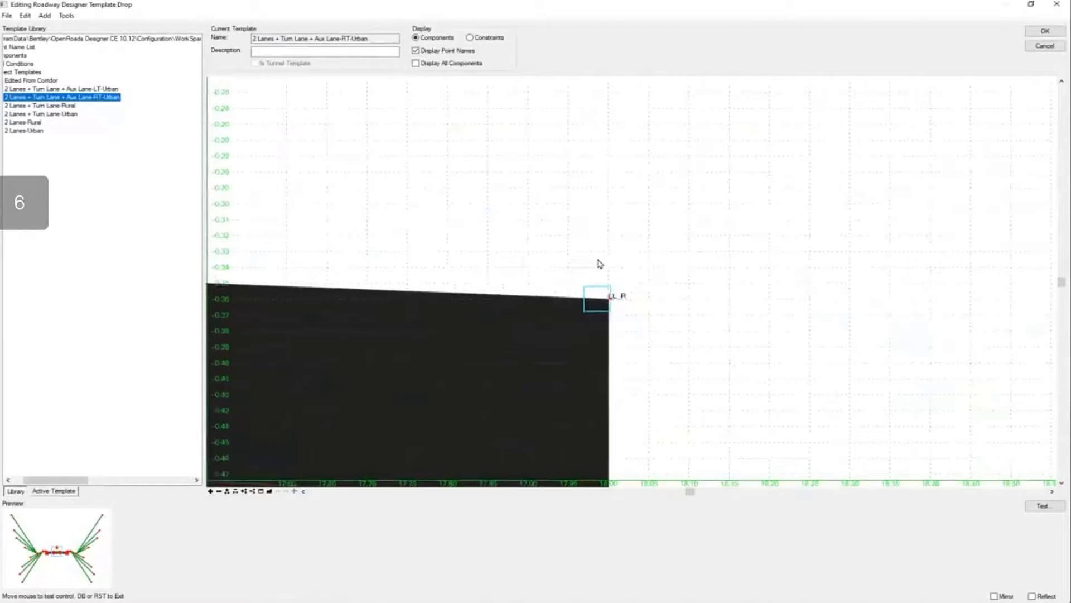
{"action": "scroll", "coordinate": [668, 298], "scroll_direction": "down", "scroll_amount": 5}
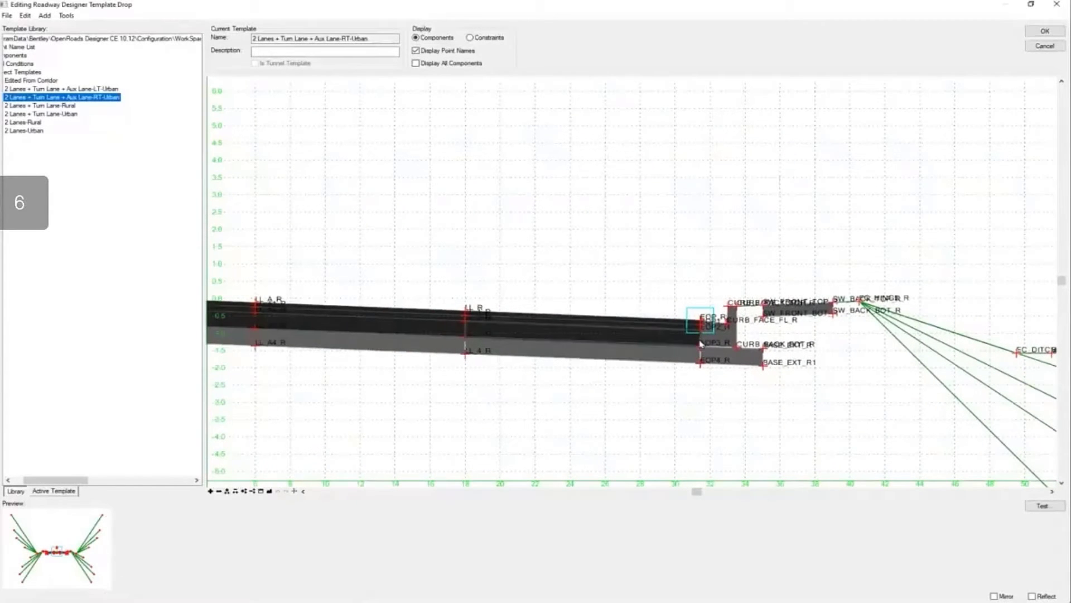
{"action": "left_click", "coordinate": [1044, 45]}
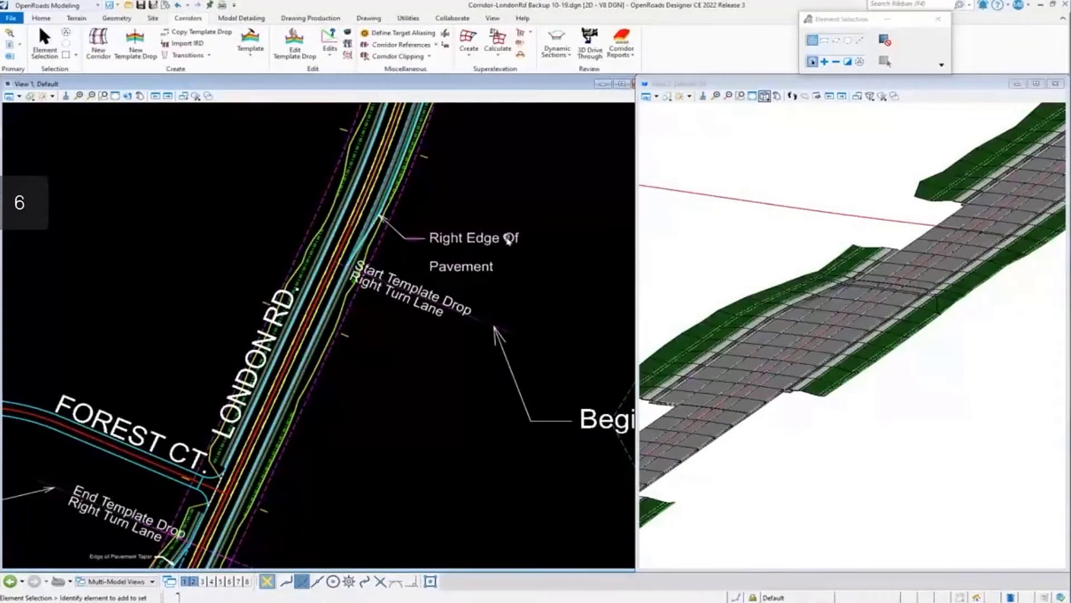
Launch Create Point Control from the Corridors tab's Edits dropdown
{"action": "left_click", "coordinate": [328, 57]}
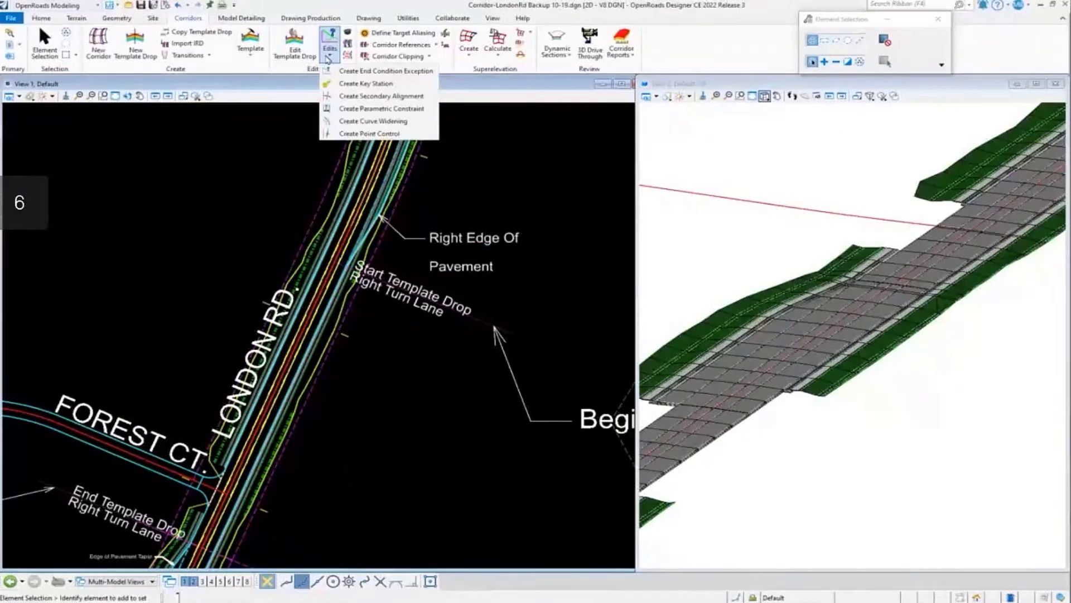
{"action": "left_click", "coordinate": [365, 133]}
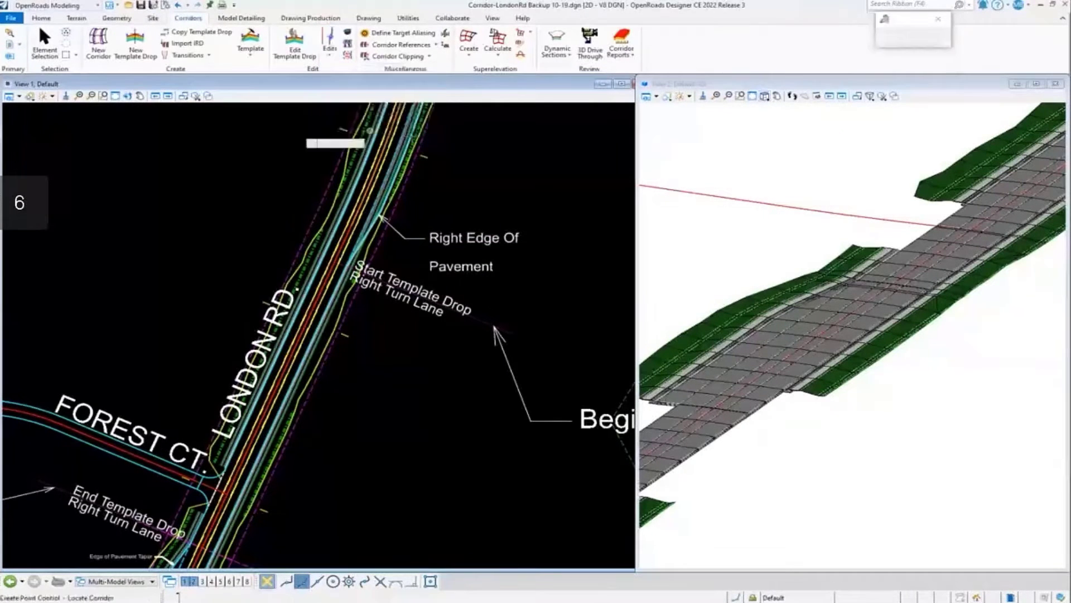
Pick the London Rd corridor and accept start station 79+02.2213
{"action": "left_click", "coordinate": [427, 158]}
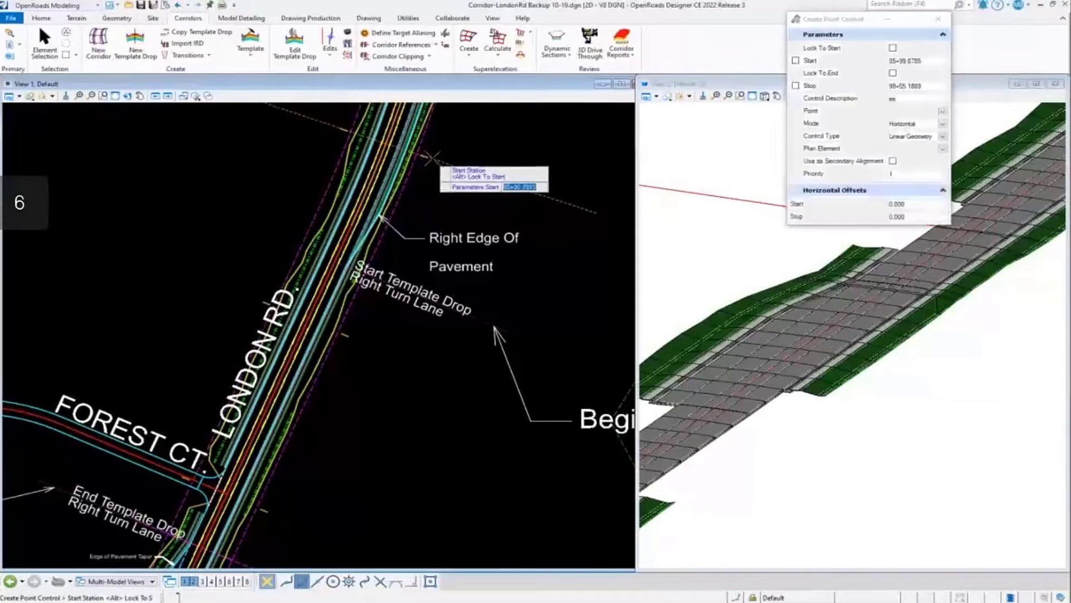
{"action": "scroll", "coordinate": [431, 158], "scroll_direction": "down", "scroll_amount": 3}
{"action": "scroll", "coordinate": [419, 273], "scroll_direction": "up", "scroll_amount": 3}
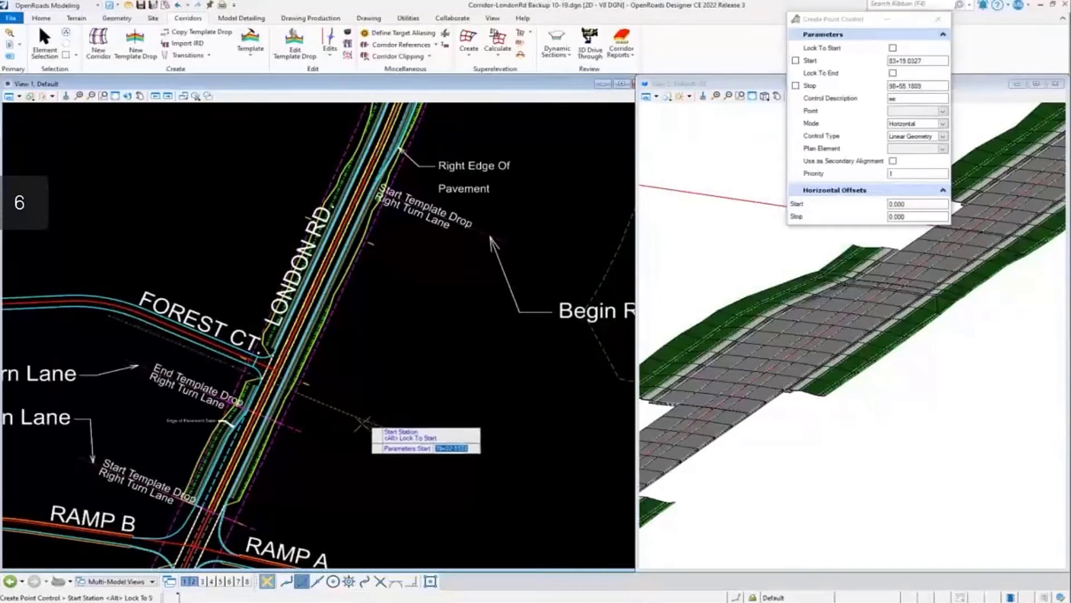
{"action": "scroll", "coordinate": [363, 414], "scroll_direction": "down", "scroll_amount": 2}
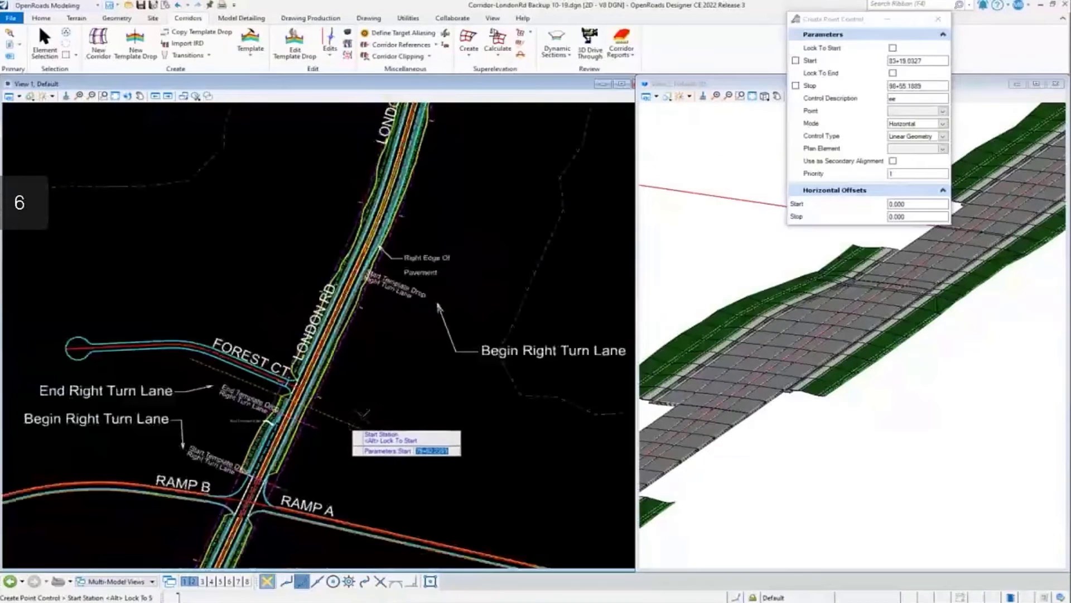
{"action": "left_click", "coordinate": [336, 439]}
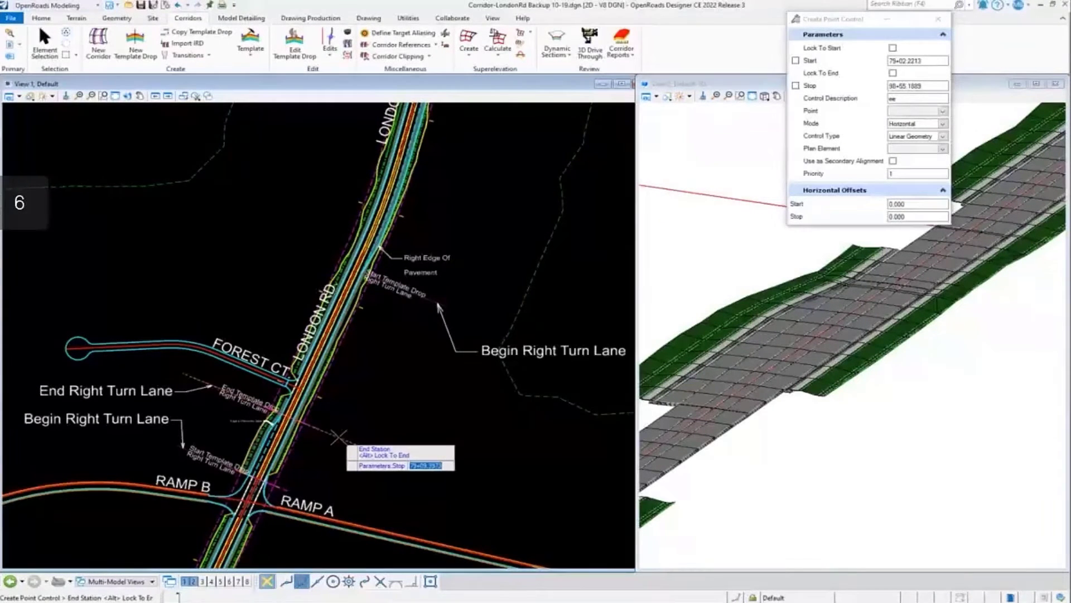
Set the stop station to 91+00.0000 and enter the control description EOP_R
{"action": "scroll", "coordinate": [334, 455], "scroll_direction": "down", "scroll_amount": 1}
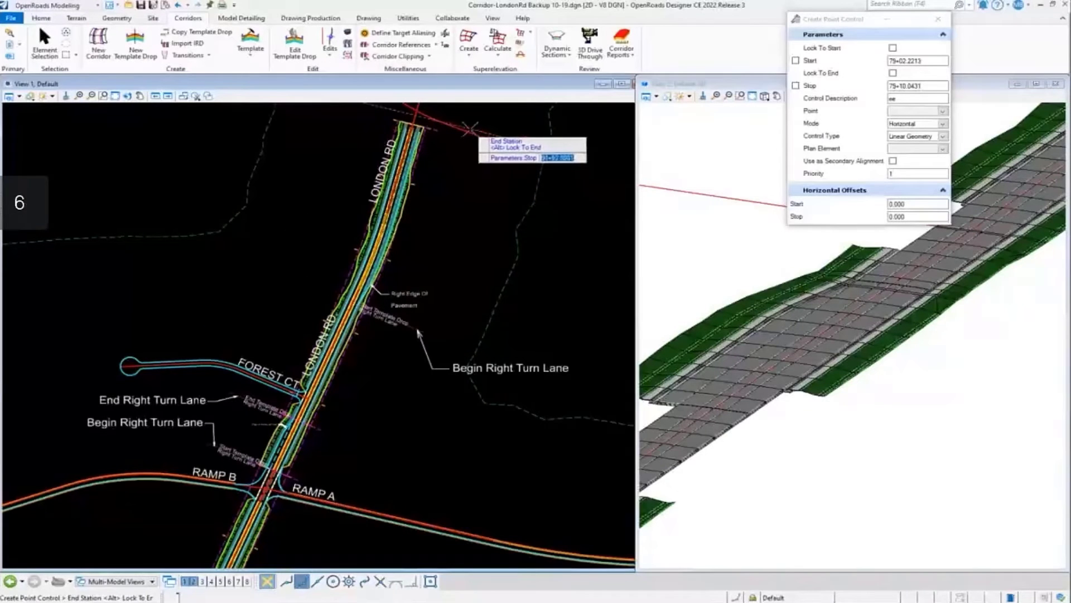
{"action": "type", "text": "91+18.5620"}
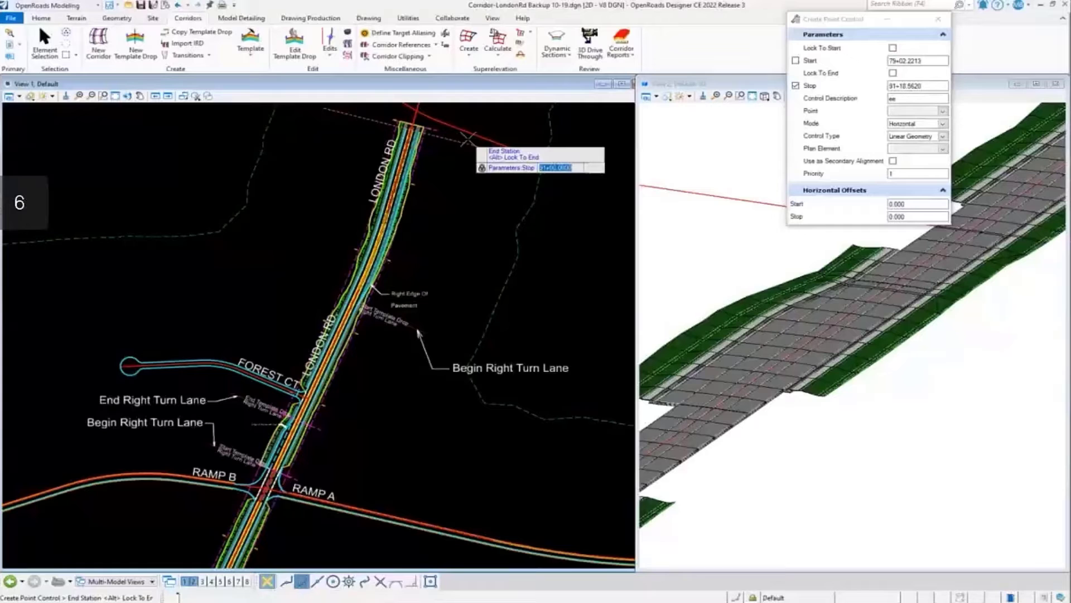
{"action": "key", "text": "Return"}
{"action": "left_click", "coordinate": [457, 169]}
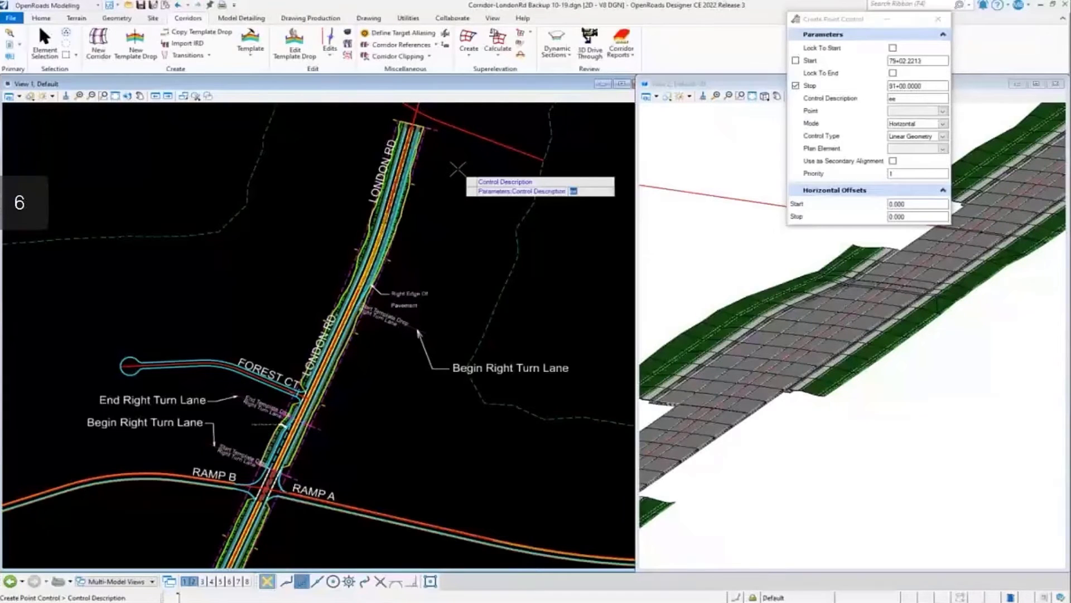
{"action": "scroll", "coordinate": [439, 223], "scroll_direction": "up", "scroll_amount": 1}
{"action": "type", "text": "EOP"}
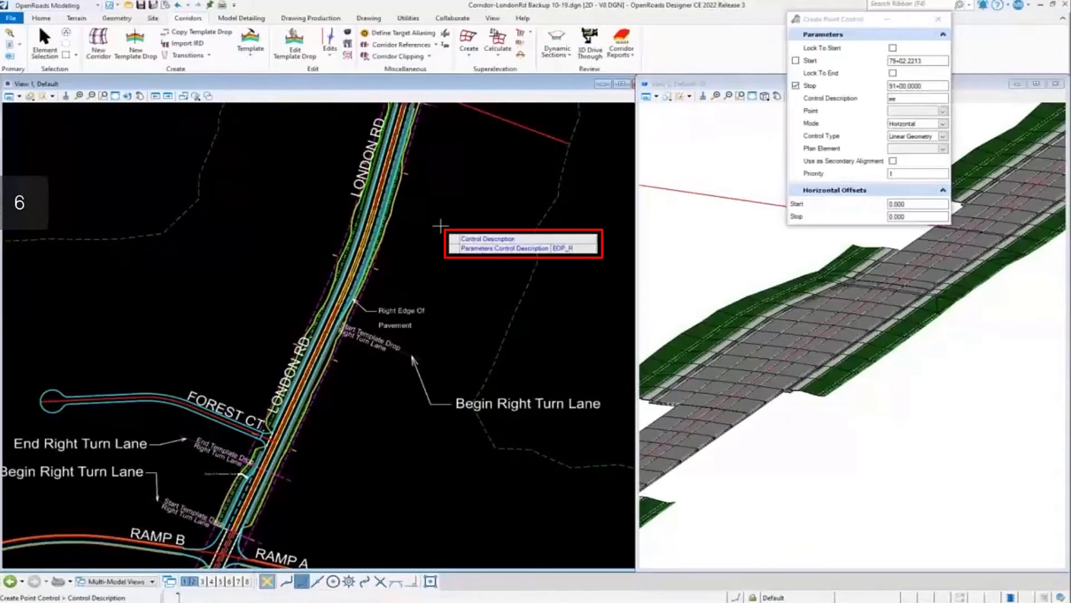
{"action": "type", "text": "_R"}
Confirm description EOP_R, zoom to the right edge of pavement, and browse the template Point list
{"action": "key", "text": "Return"}
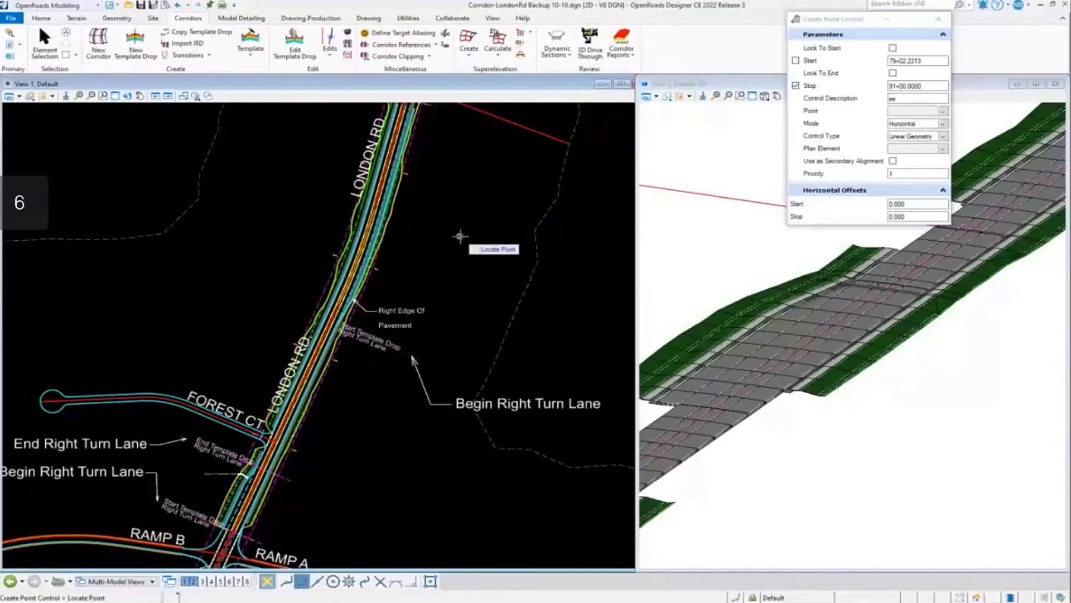
{"action": "scroll", "coordinate": [383, 378], "scroll_direction": "up", "scroll_amount": 3}
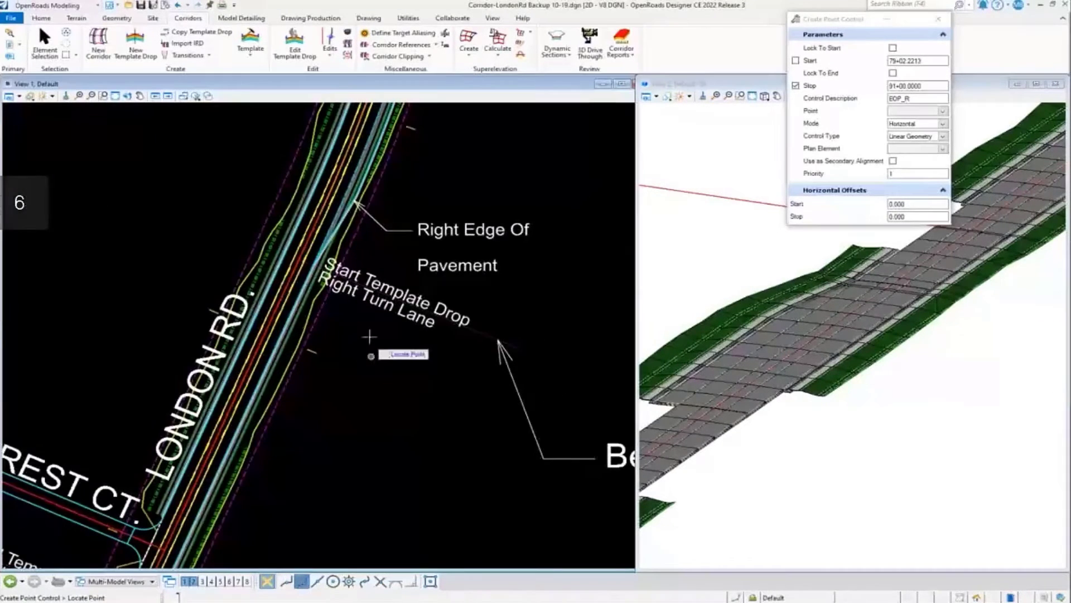
{"action": "scroll", "coordinate": [369, 337], "scroll_direction": "up", "scroll_amount": 1}
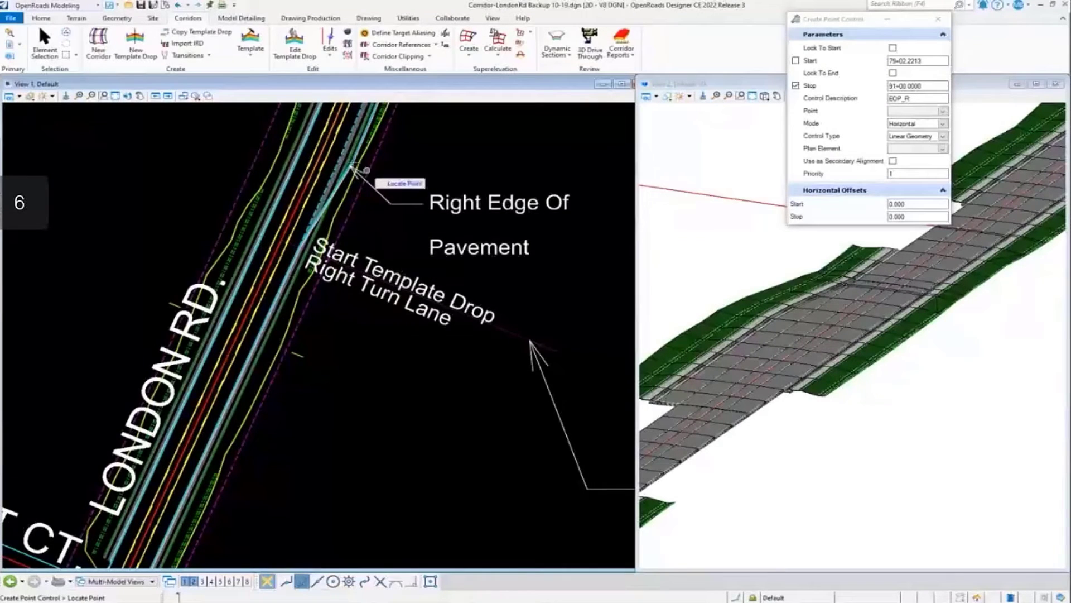
{"action": "scroll", "coordinate": [352, 159], "scroll_direction": "up", "scroll_amount": 3}
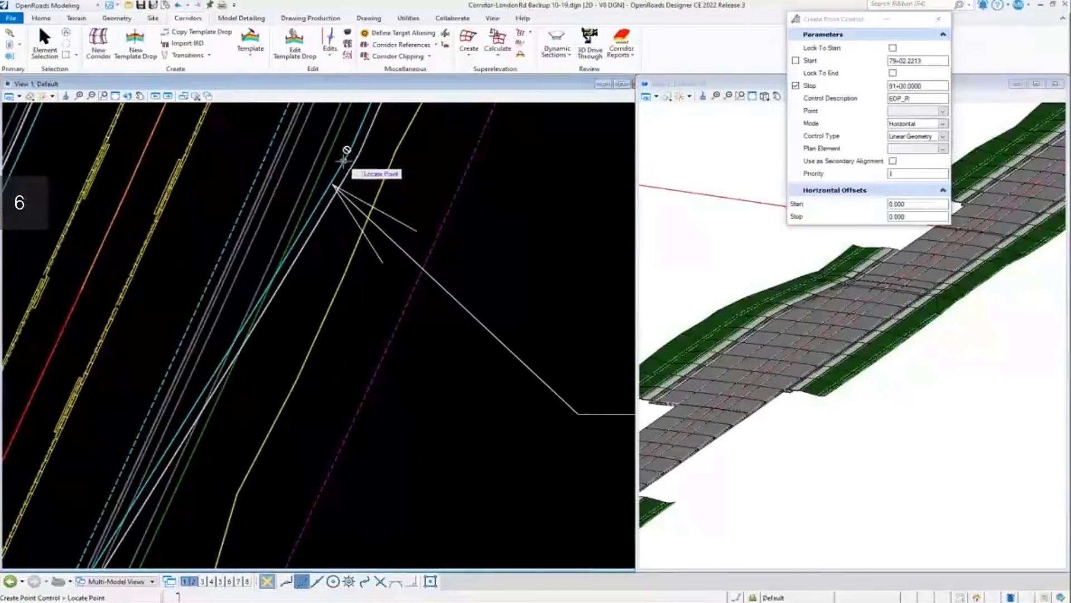
{"action": "left_click_drag", "start_coordinate": [832, 19], "coordinate": [508, 164]}
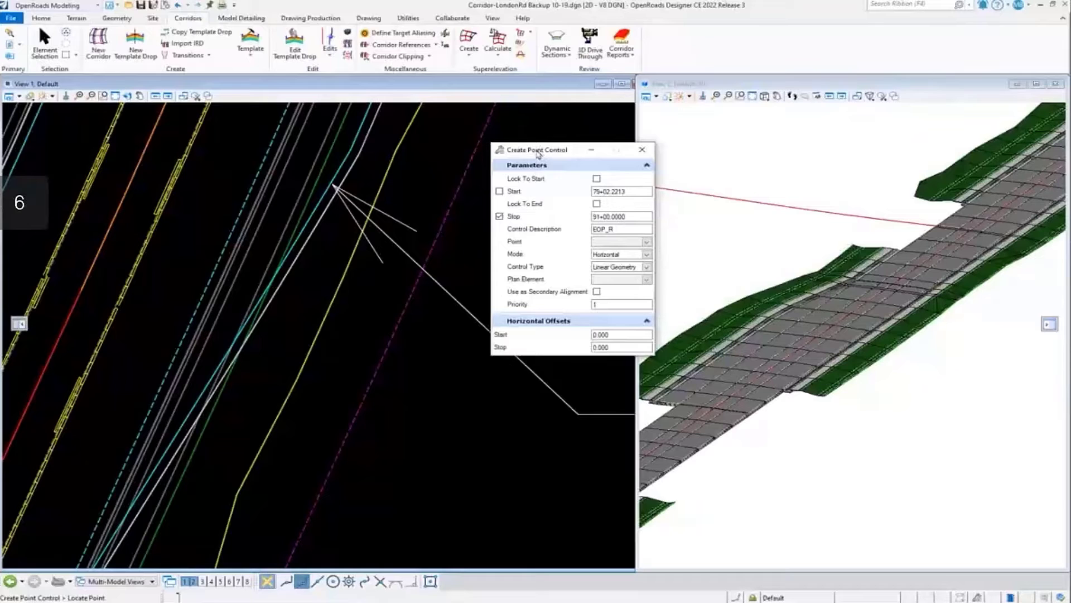
{"action": "left_click", "coordinate": [646, 242]}
{"action": "scroll", "coordinate": [638, 301], "scroll_direction": "down", "scroll_amount": 10}
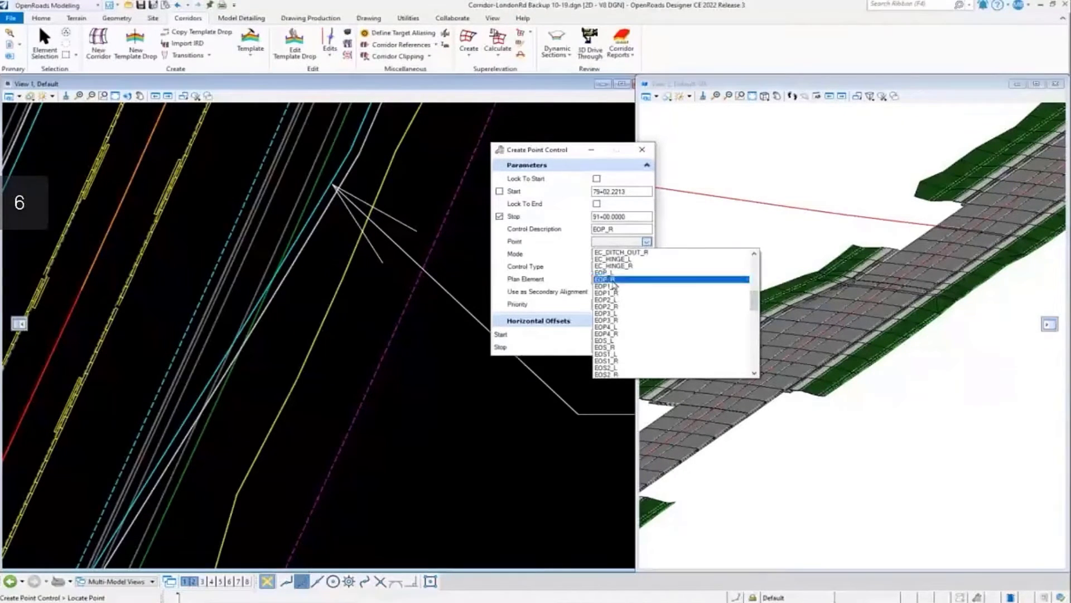
Choose template point EOP_R with Horizontal mode and Linear Geometry control type
{"action": "left_click", "coordinate": [610, 279]}
{"action": "scroll", "coordinate": [402, 323], "scroll_direction": "down", "scroll_amount": 2}
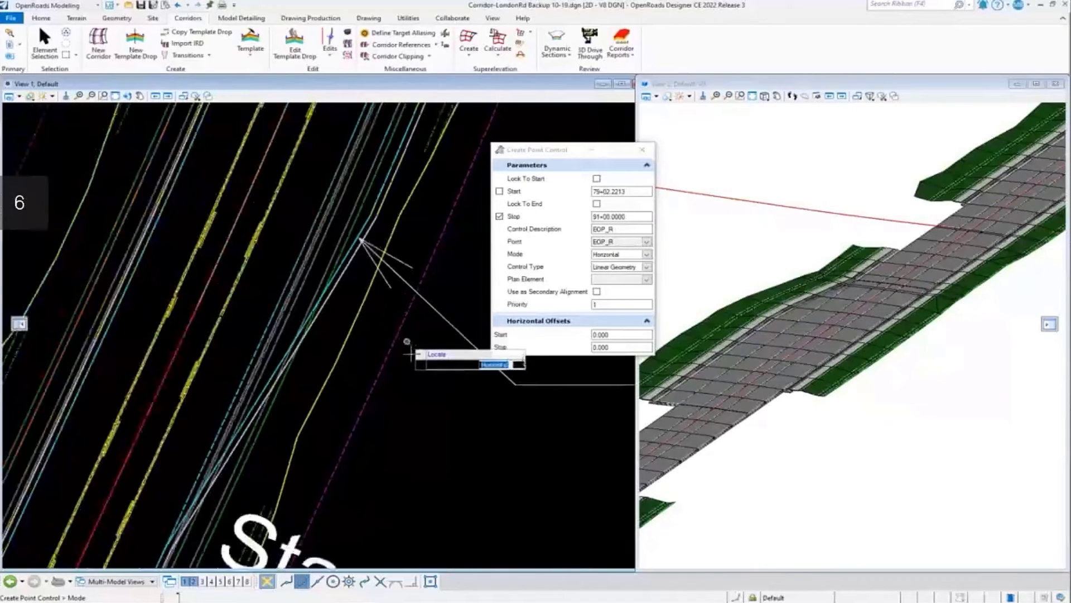
{"action": "scroll", "coordinate": [420, 390], "scroll_direction": "down", "scroll_amount": 3}
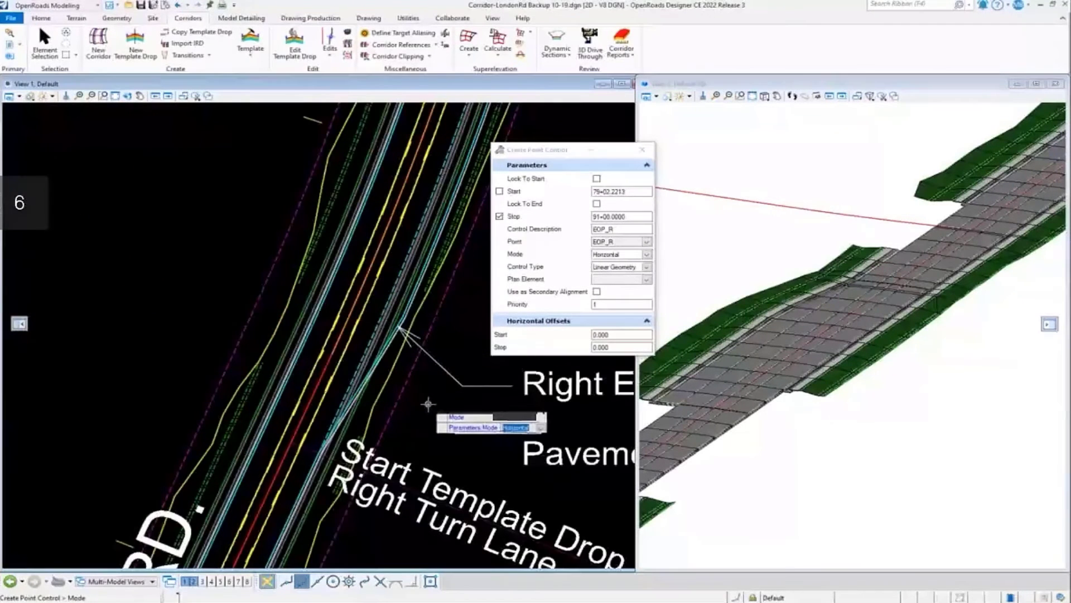
{"action": "left_click", "coordinate": [428, 402]}
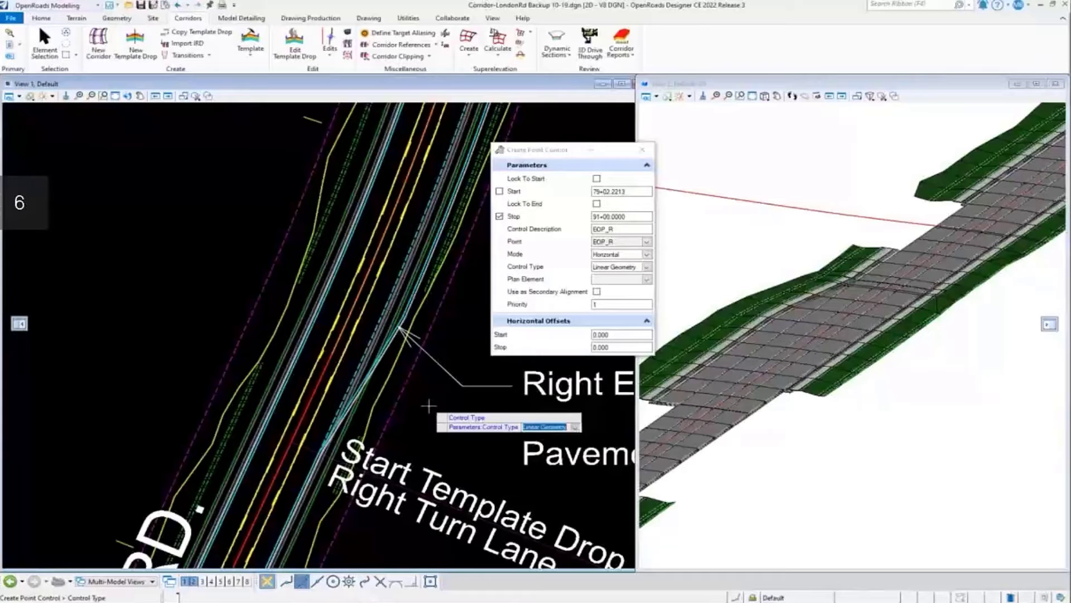
{"action": "left_click", "coordinate": [430, 407]}
Bind it to EdgeOfPavement_Rt as a secondary alignment, priority 1, with 0.000 start and stop offsets
{"action": "scroll", "coordinate": [406, 312], "scroll_direction": "up", "scroll_amount": 5}
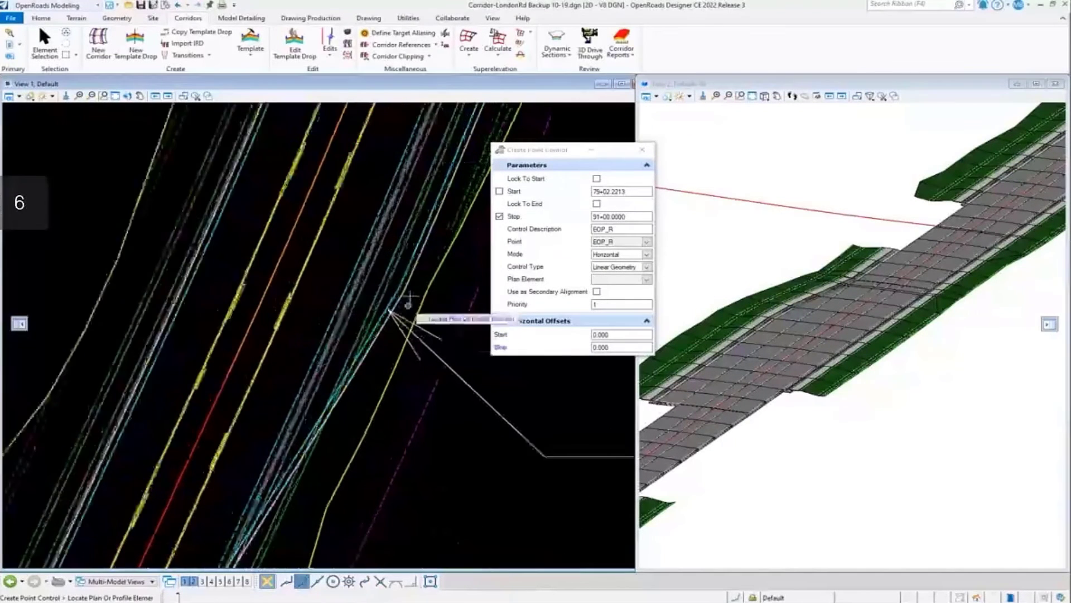
{"action": "mouse_move", "coordinate": [400, 281]}
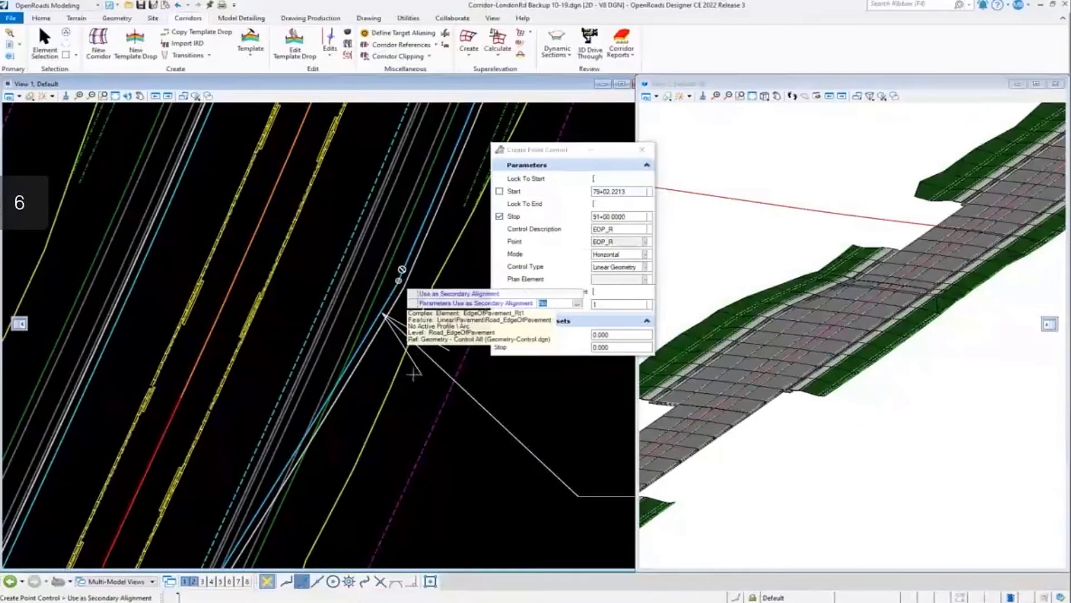
{"action": "left_click", "coordinate": [399, 281]}
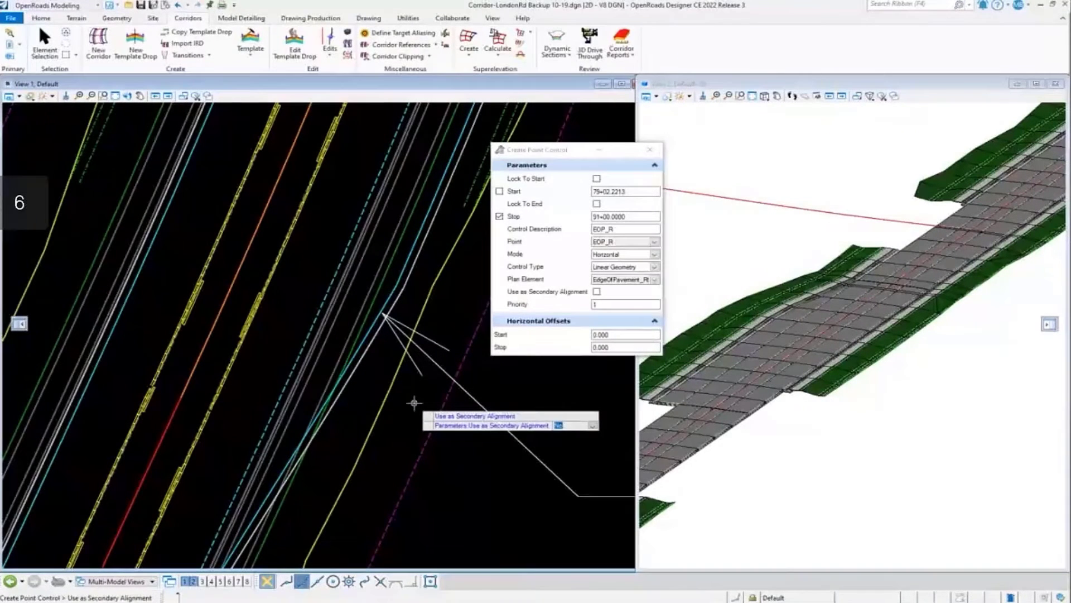
{"action": "scroll", "coordinate": [416, 407], "scroll_direction": "down", "scroll_amount": 3}
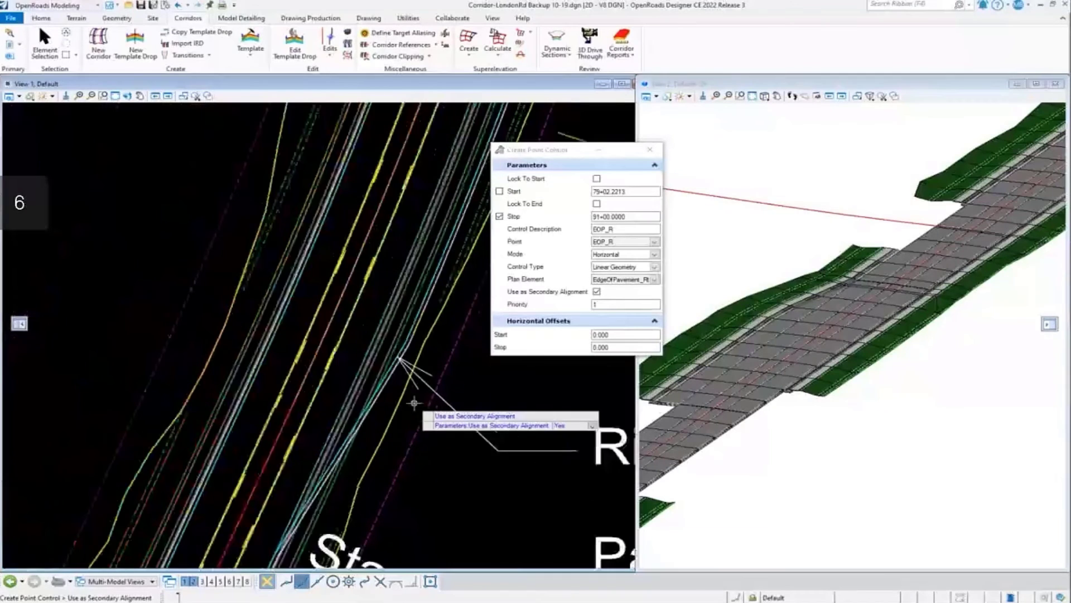
{"action": "left_click", "coordinate": [443, 449]}
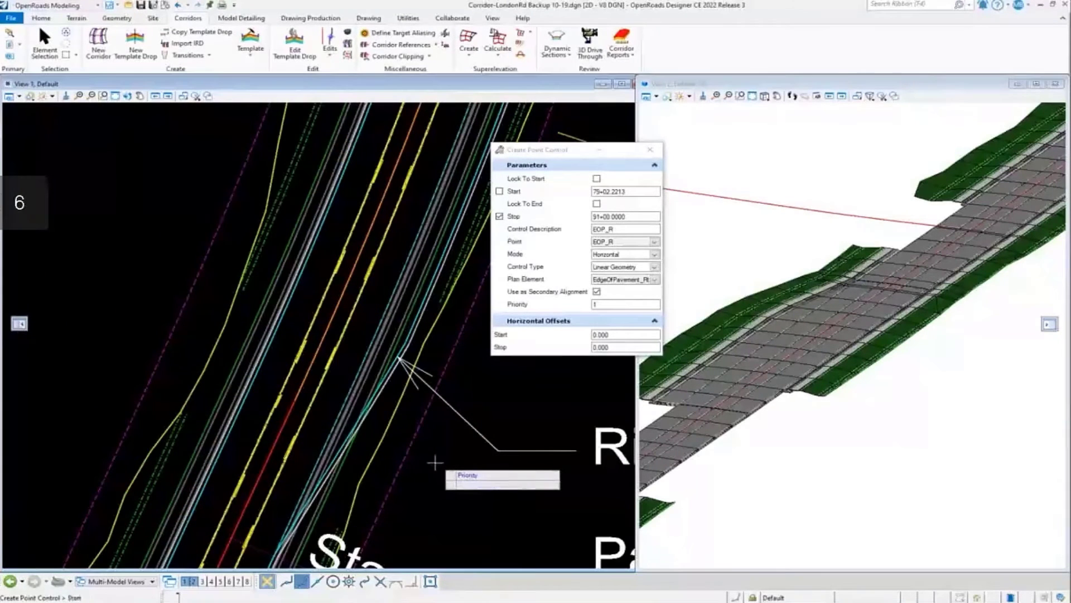
{"action": "left_click", "coordinate": [436, 462]}
{"action": "left_click", "coordinate": [435, 462]}
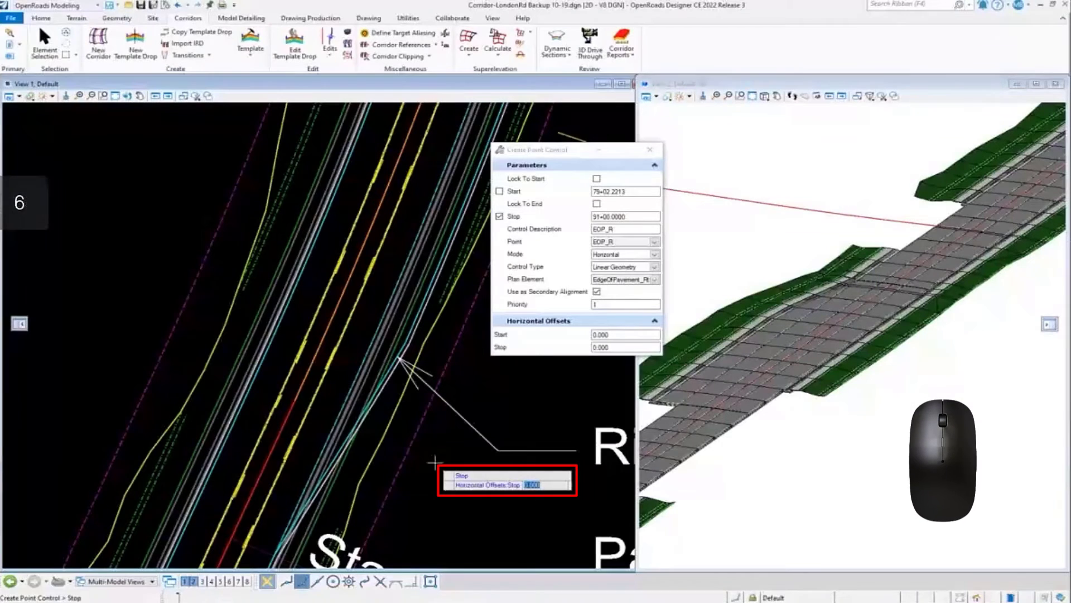
{"action": "left_click", "coordinate": [435, 461]}
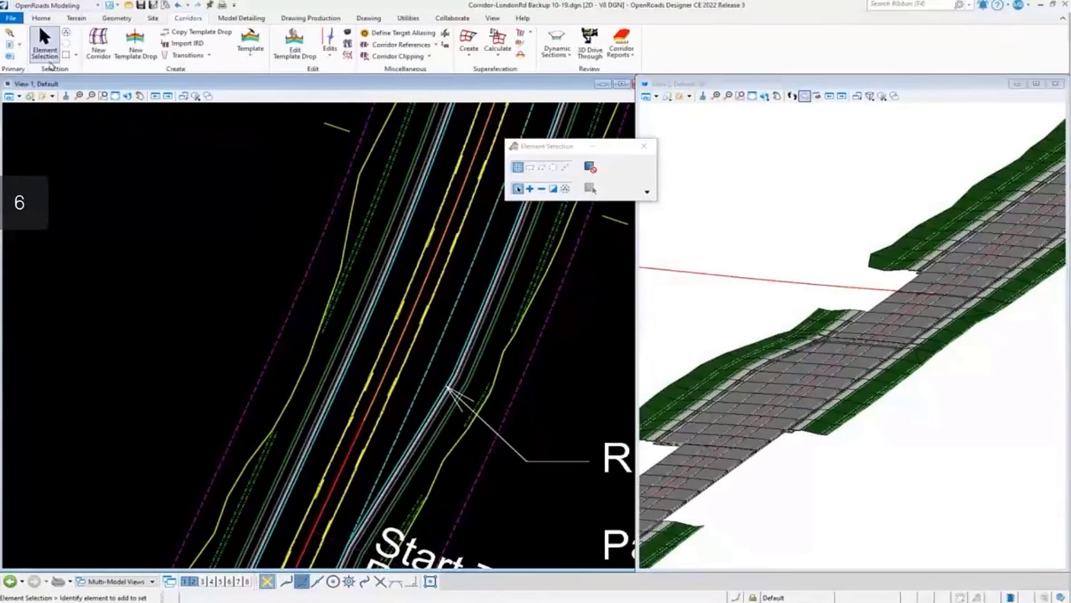
{"action": "scroll", "coordinate": [820, 305], "scroll_direction": "down", "scroll_amount": 3}
{"action": "scroll", "coordinate": [823, 309], "scroll_direction": "up", "scroll_amount": 5}
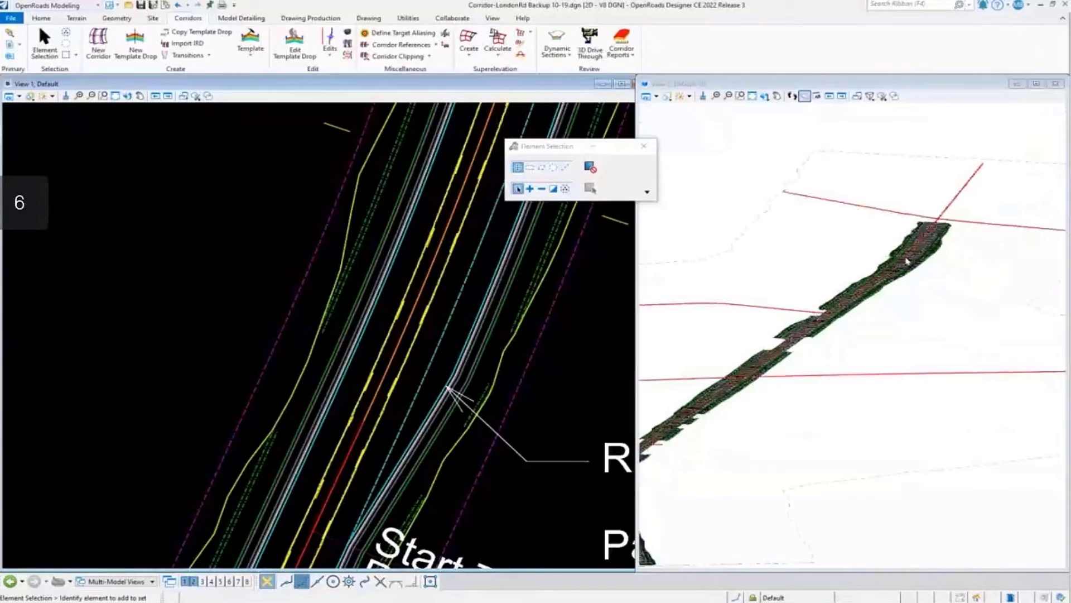
{"action": "scroll", "coordinate": [856, 363], "scroll_direction": "up", "scroll_amount": 2}
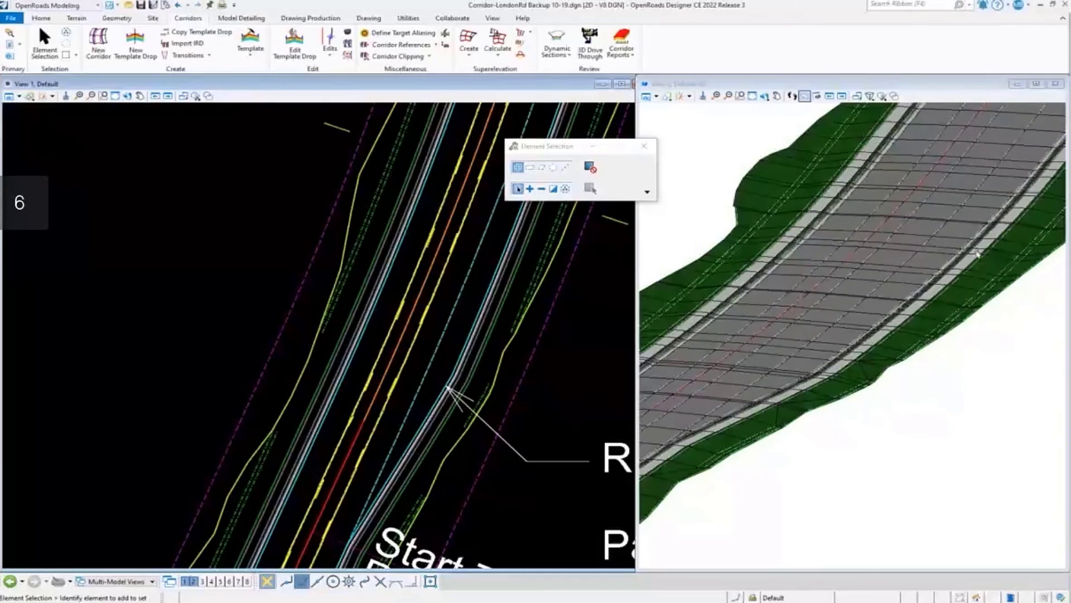
{"action": "scroll", "coordinate": [978, 254], "scroll_direction": "down", "scroll_amount": 5}
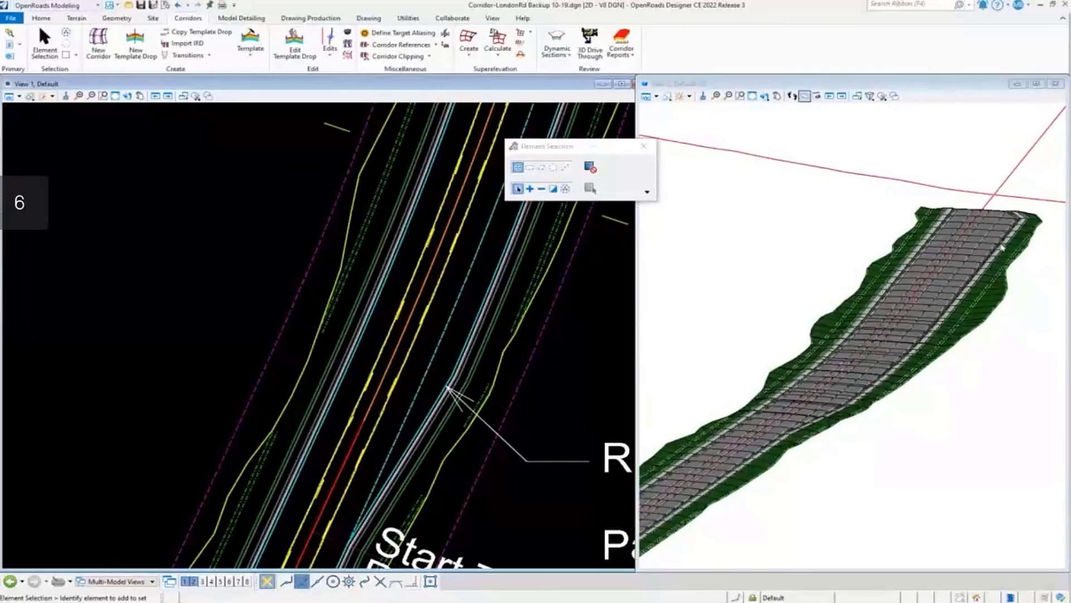